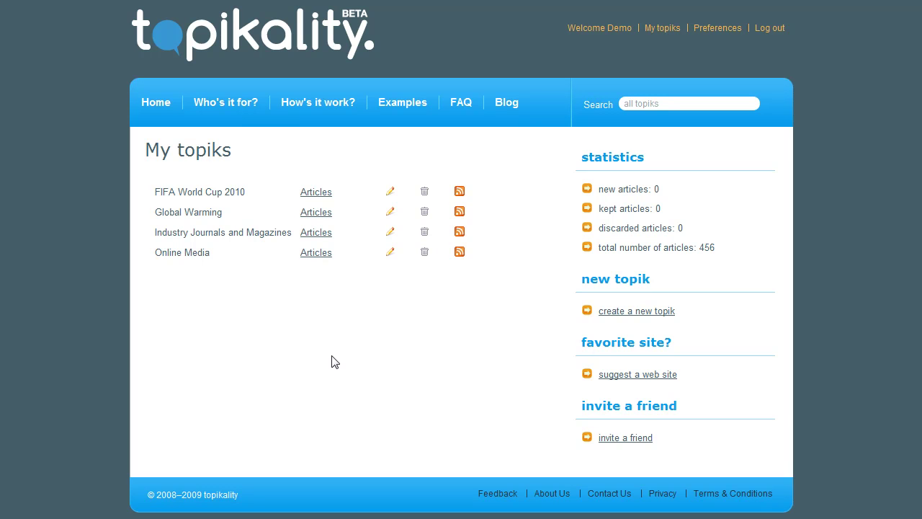
# Start a new topik and name it 'Climate Change in Africa'.
pyautogui.click(621, 312)
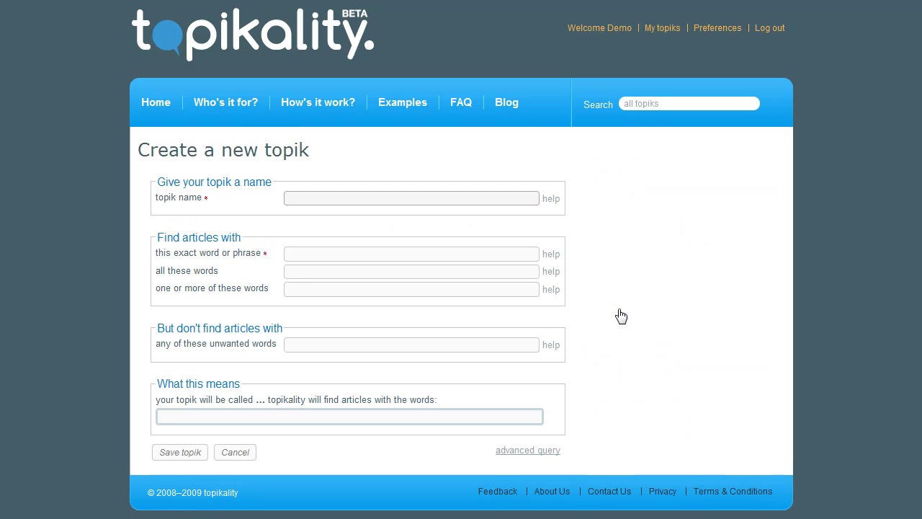
pyautogui.write('Clm')
pyautogui.press('BackSpace')
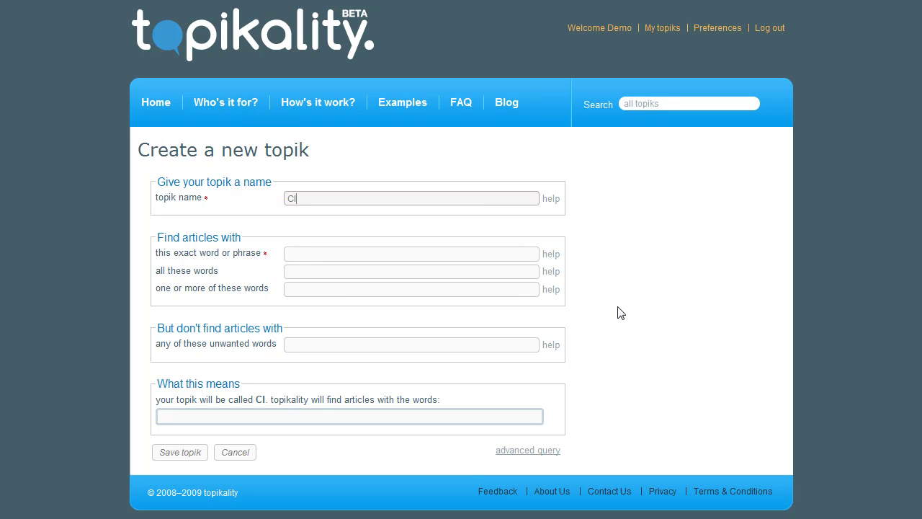
pyautogui.write('imate CHan')
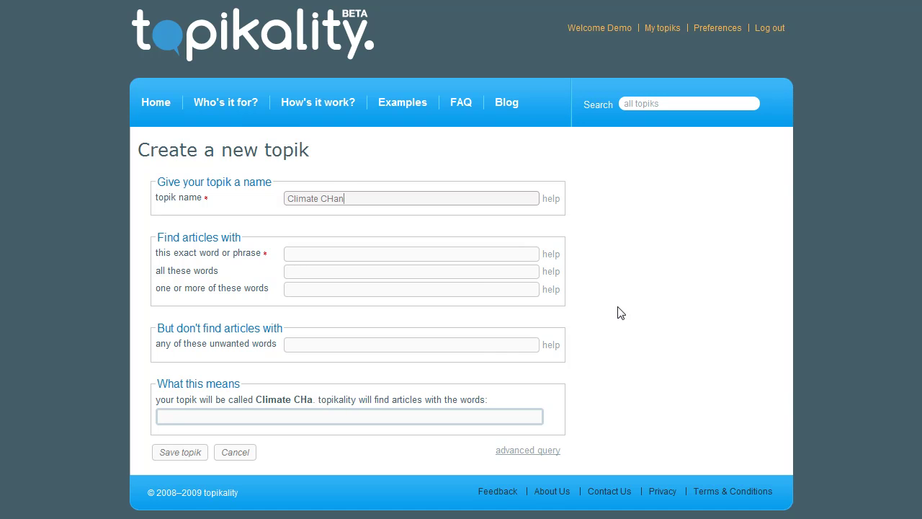
pyautogui.write('ge in ')
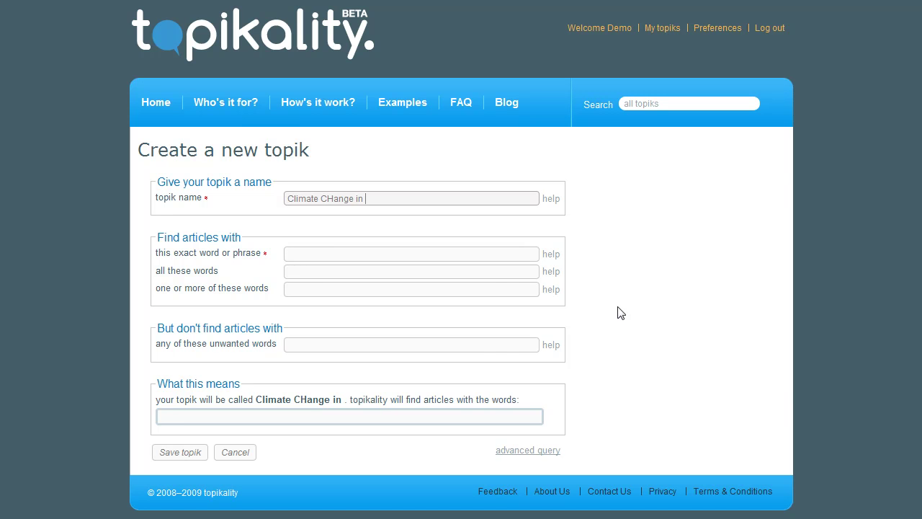
pyautogui.write('Africa')
pyautogui.click(334, 198)
pyautogui.press('BackSpace')
pyautogui.write('h')
pyautogui.press('End')
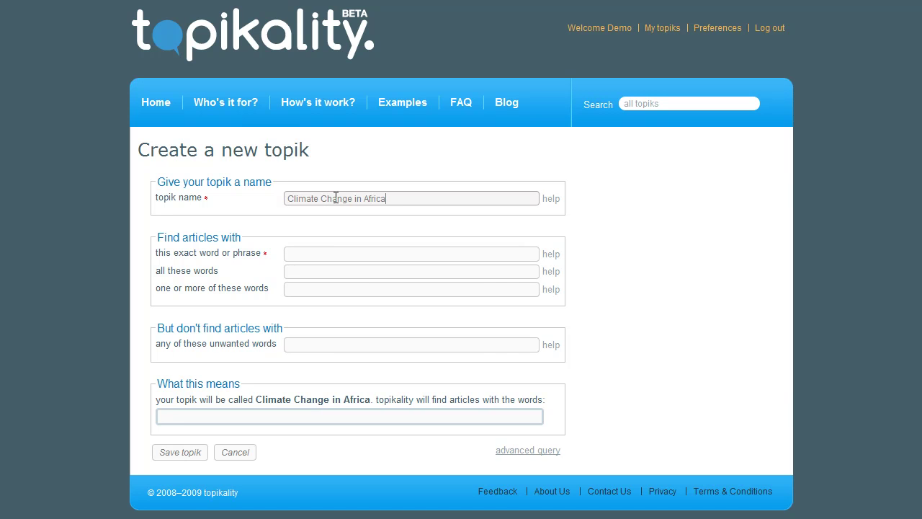
# Match the exact phrase 'Climate Change' plus all words 'Africa', then save the topik.
pyautogui.press('Tab')
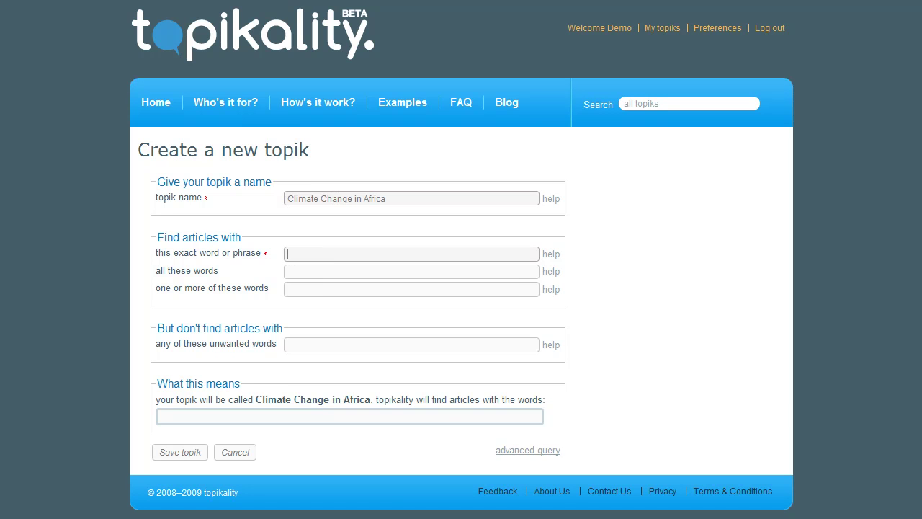
pyautogui.write('Climate CHange')
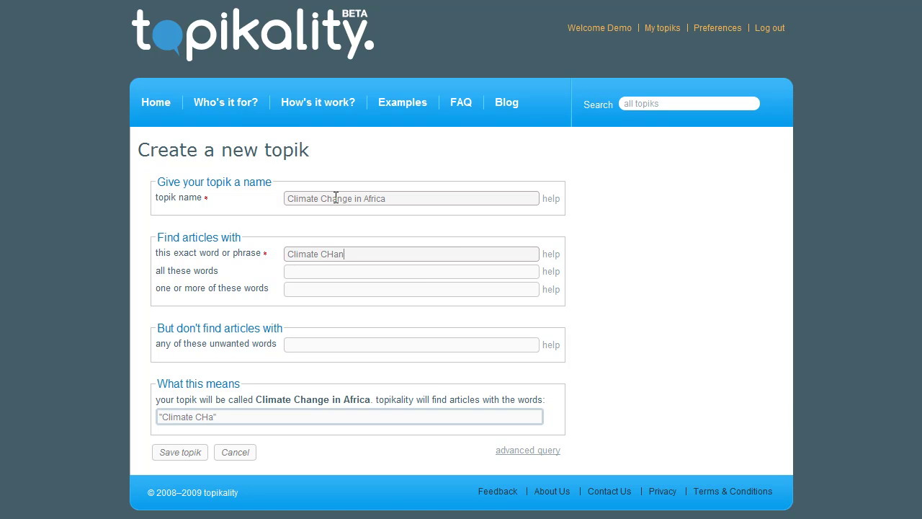
pyautogui.press('BackSpace')
pyautogui.press('BackSpace')
pyautogui.press('BackSpace')
pyautogui.press('BackSpace')
pyautogui.press('BackSpace')
pyautogui.write('hange')
pyautogui.press('Tab')
pyautogui.write('Africa')
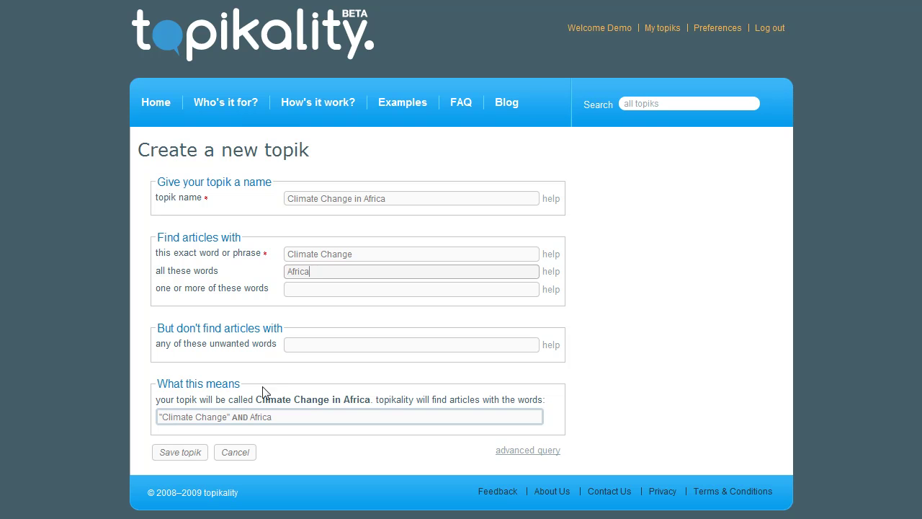
pyautogui.click(186, 453)
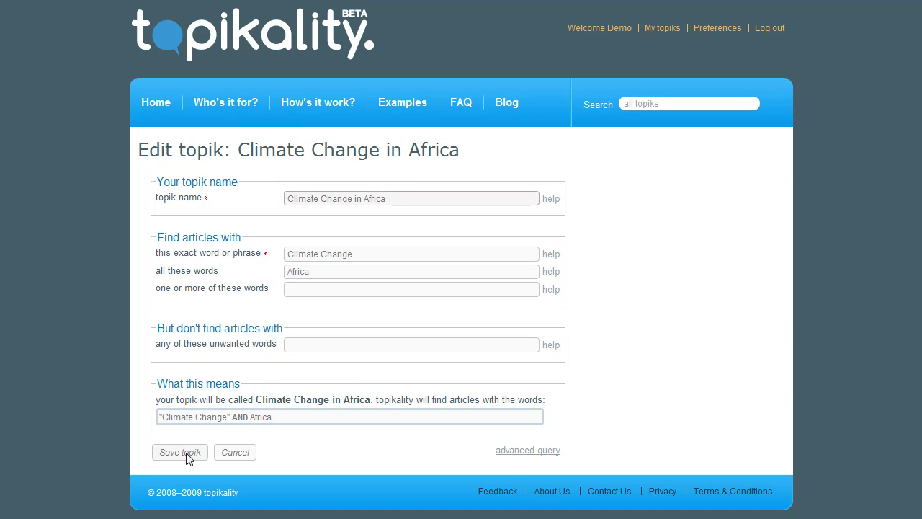
# Try the advanced Boolean query option, then leave the edit form without saving.
pyautogui.click(520, 452)
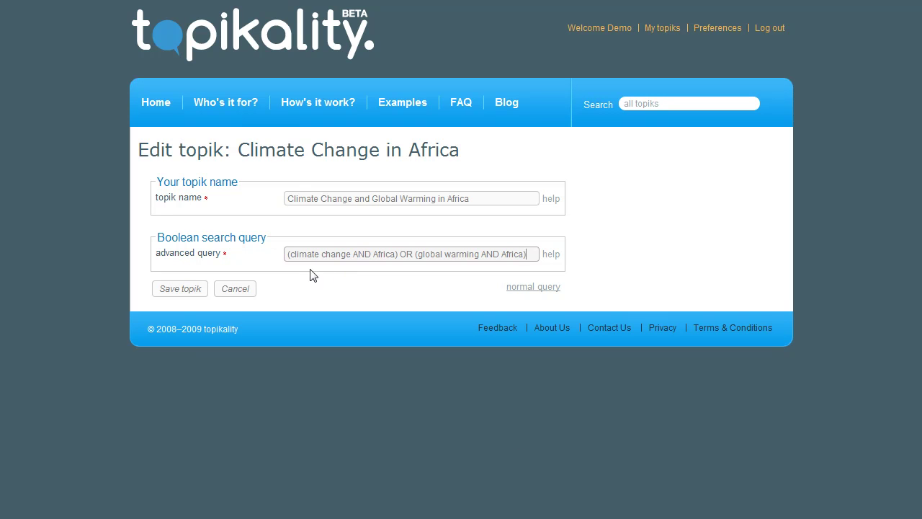
pyautogui.click(235, 289)
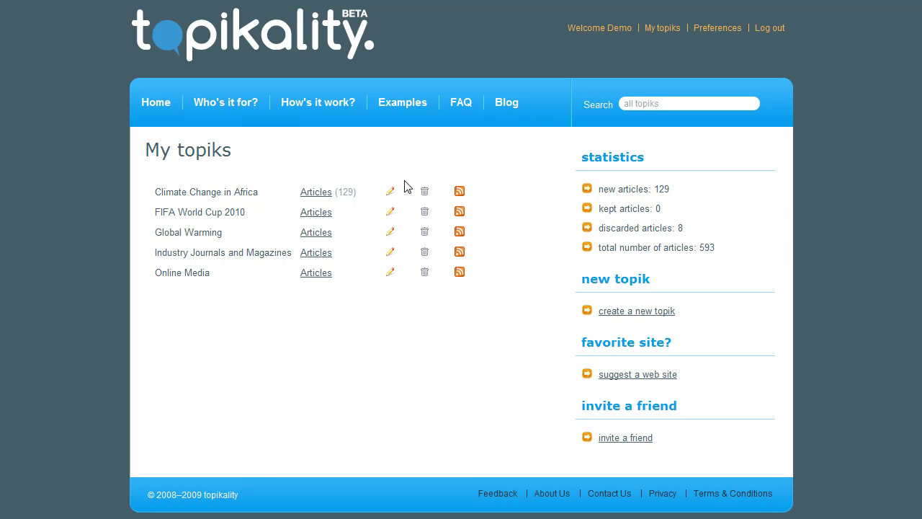
# Show the Climate Change in Africa articles and open the Kenya and Uganda fish fight article.
pyautogui.click(322, 192)
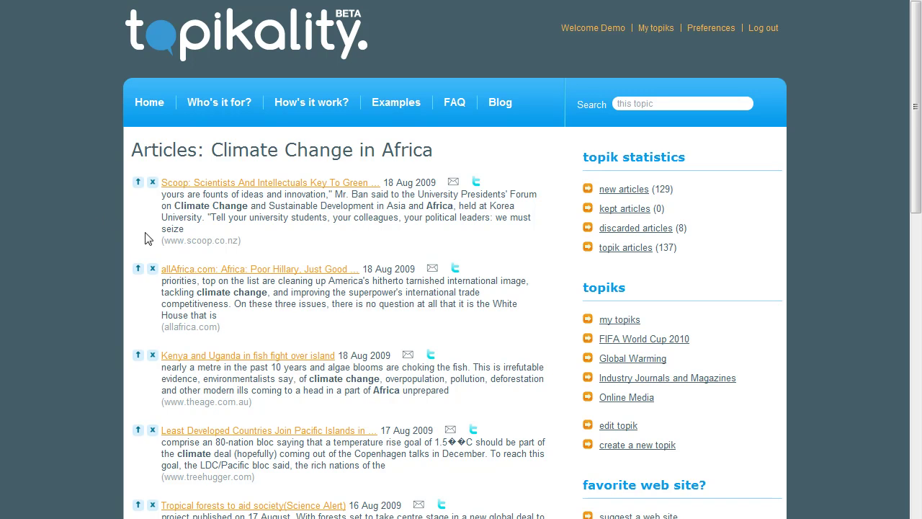
pyautogui.click(222, 361)
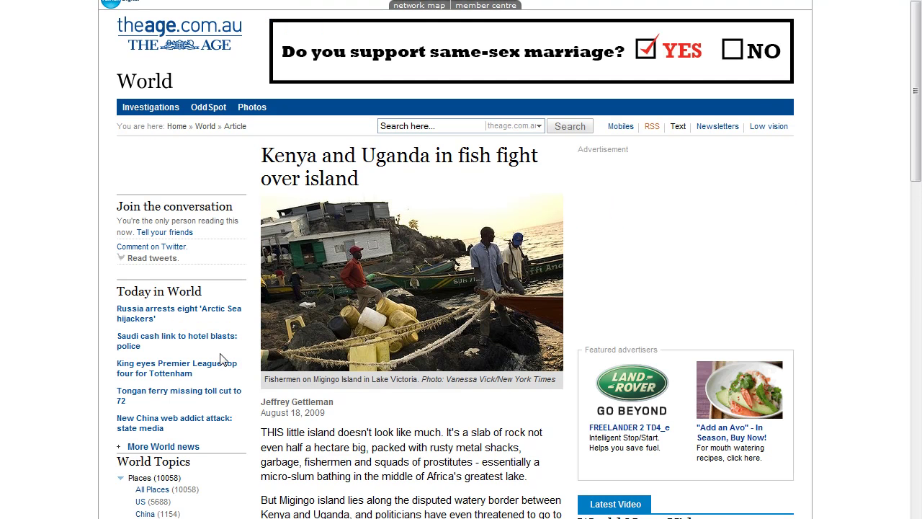
pyautogui.hotkey('alt', 'Left')
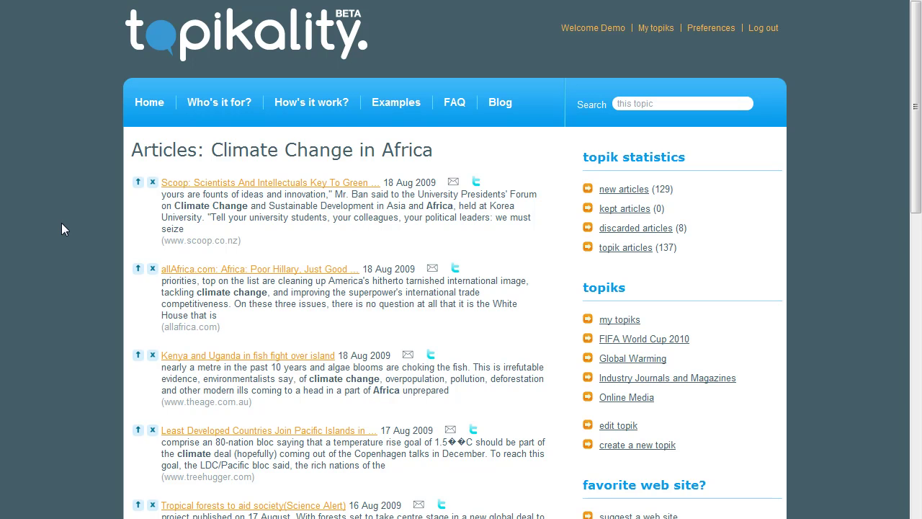
# Keep the allAfrica, U.S. image, Kenya and Least Developed Countries articles; discard Scoop; email Kenya's.
pyautogui.click(138, 269)
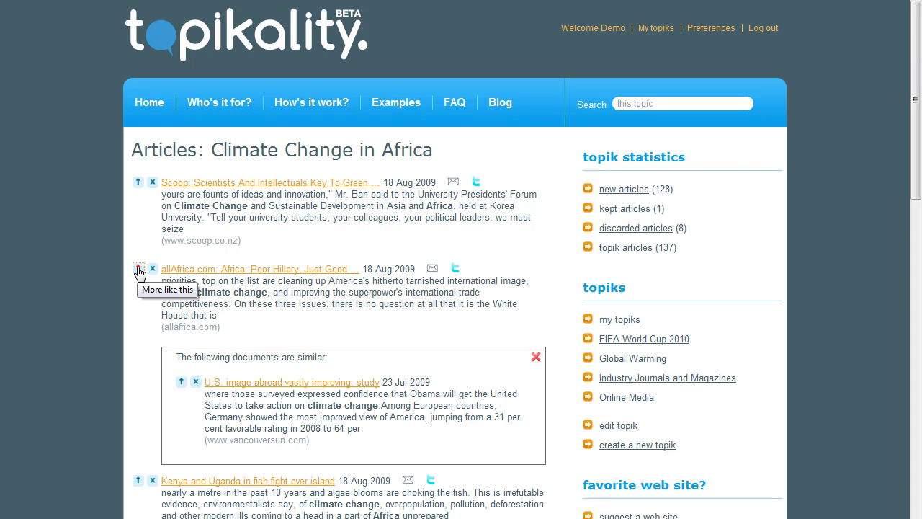
pyautogui.click(181, 383)
pyautogui.click(137, 480)
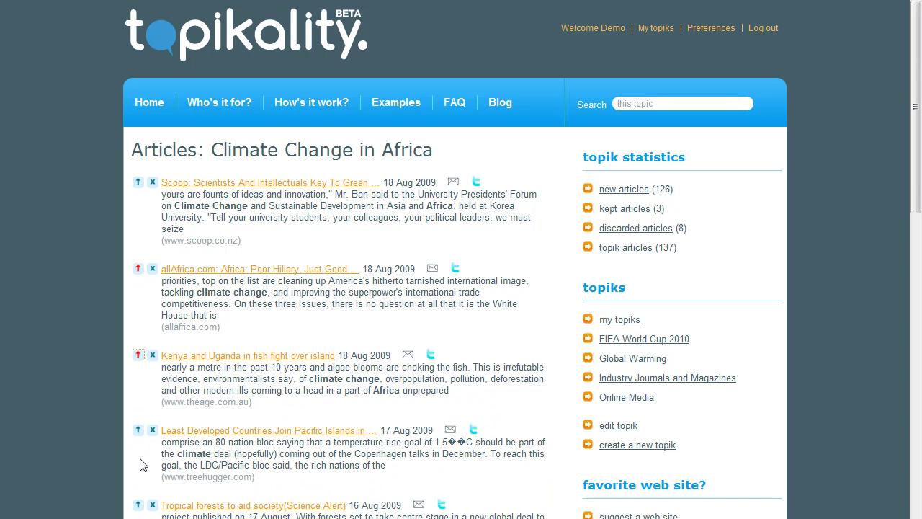
pyautogui.click(137, 430)
pyautogui.click(153, 184)
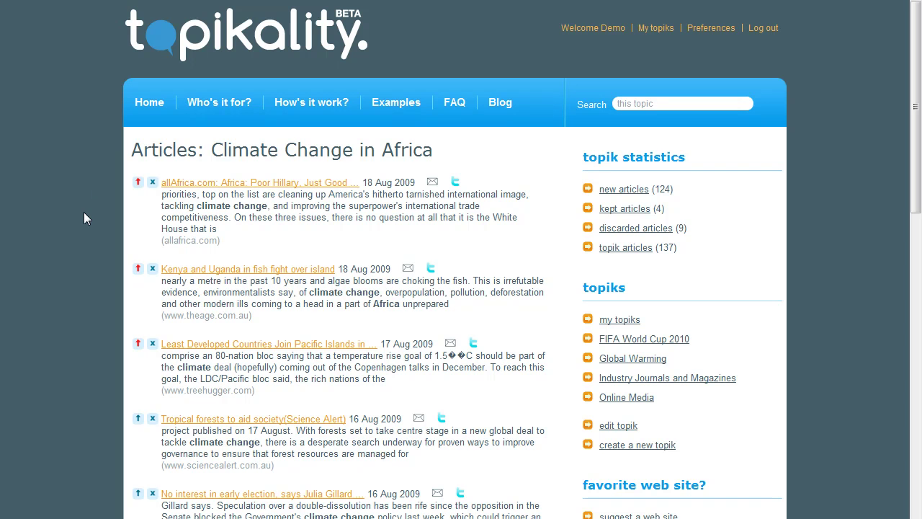
pyautogui.click(408, 268)
# Check the prefilled message and recipient address fields, then cancel the email without sending.
pyautogui.click(406, 268)
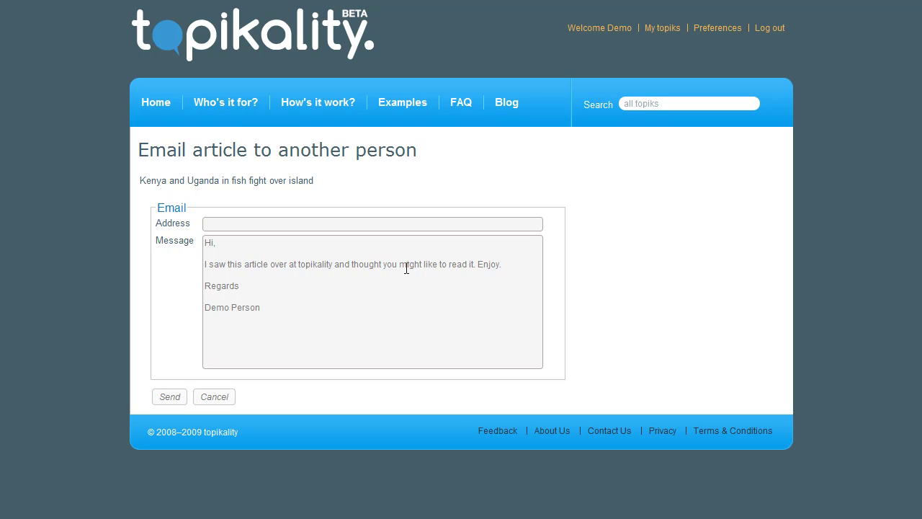
pyautogui.hotkey('shift', 'Tab')
pyautogui.click(209, 396)
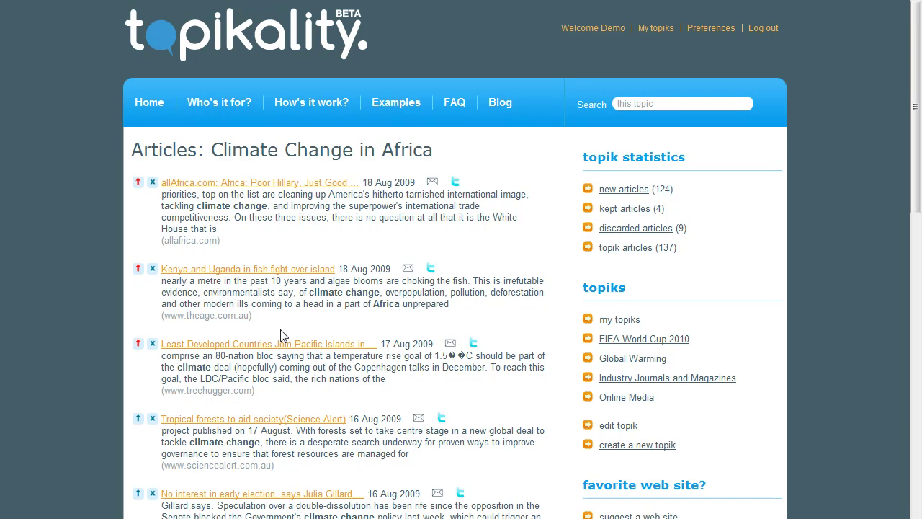
pyautogui.click(430, 270)
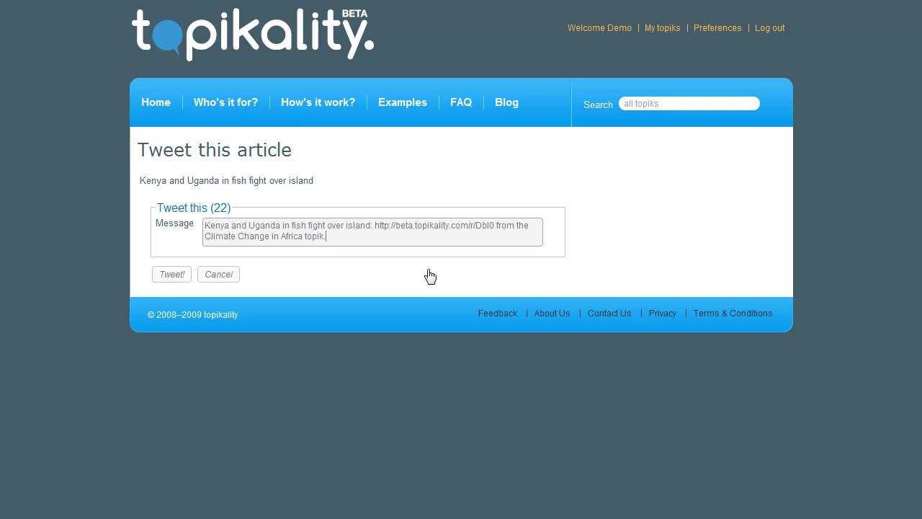
pyautogui.click(219, 274)
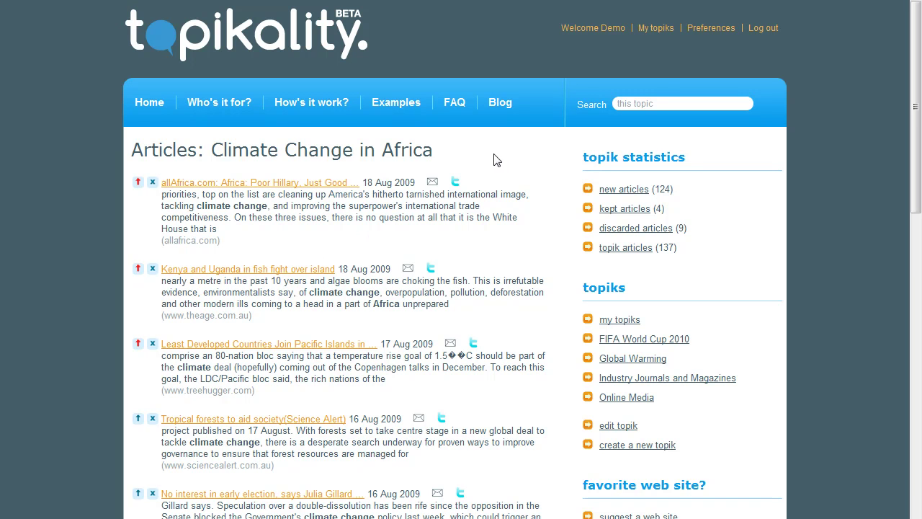
# Log out of the topikality demo account.
pyautogui.click(761, 29)
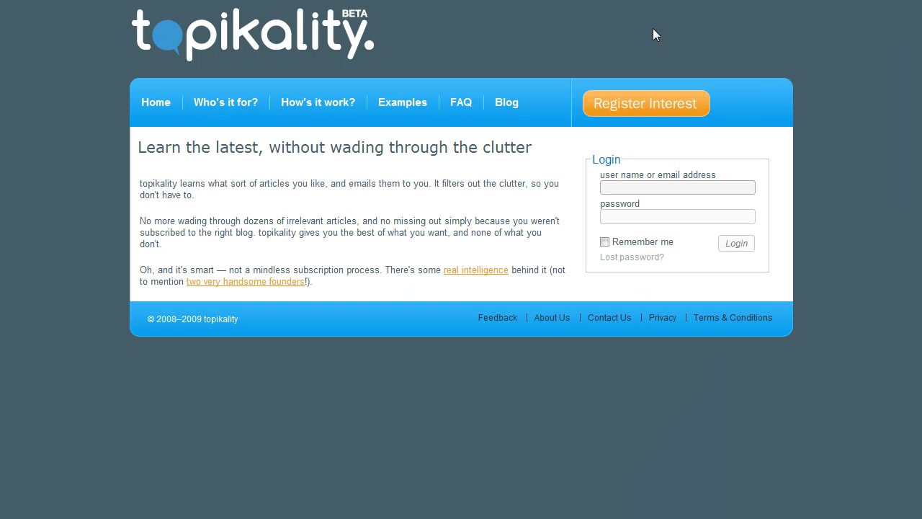